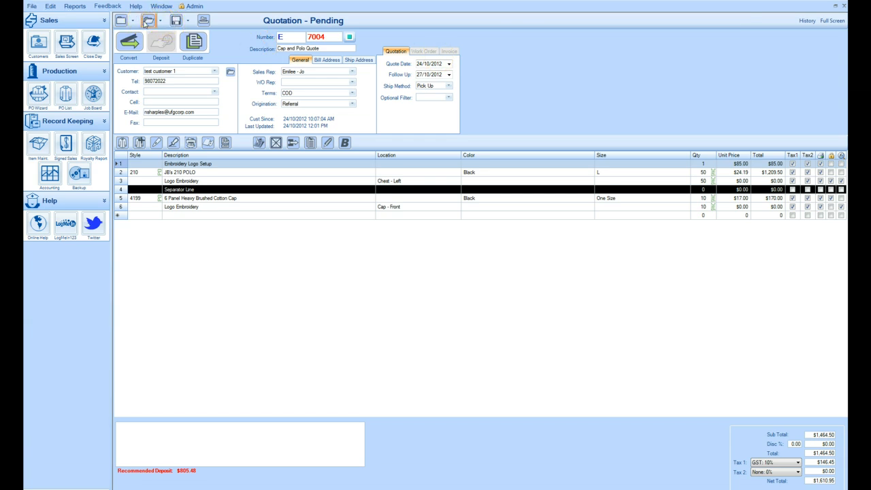
Open the pending quotation SE 7007, 210 Polo Quote, from the sales search list
click(145, 22)
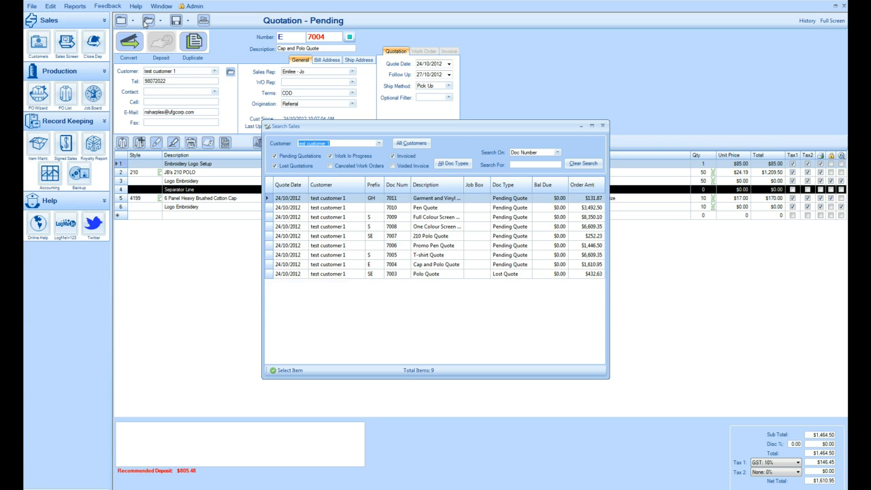
click(148, 22)
click(428, 237)
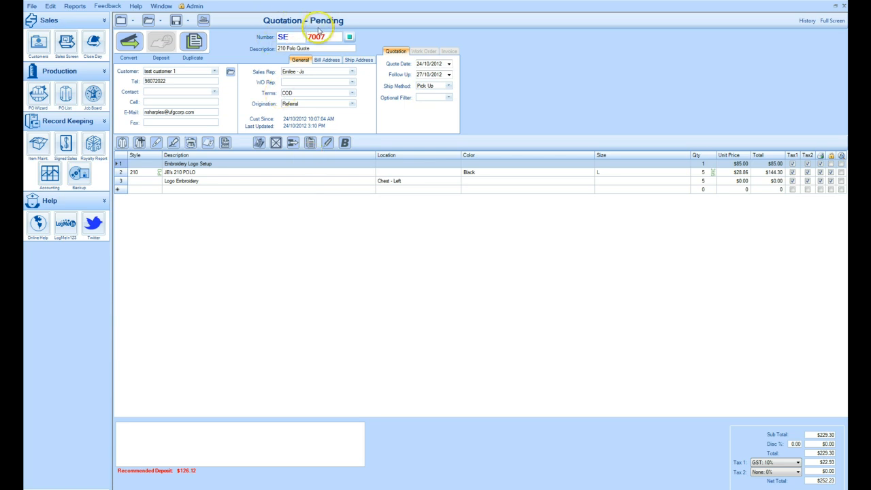
Convert the quotation to a Work In Progress work order and pick today as the due date
click(129, 45)
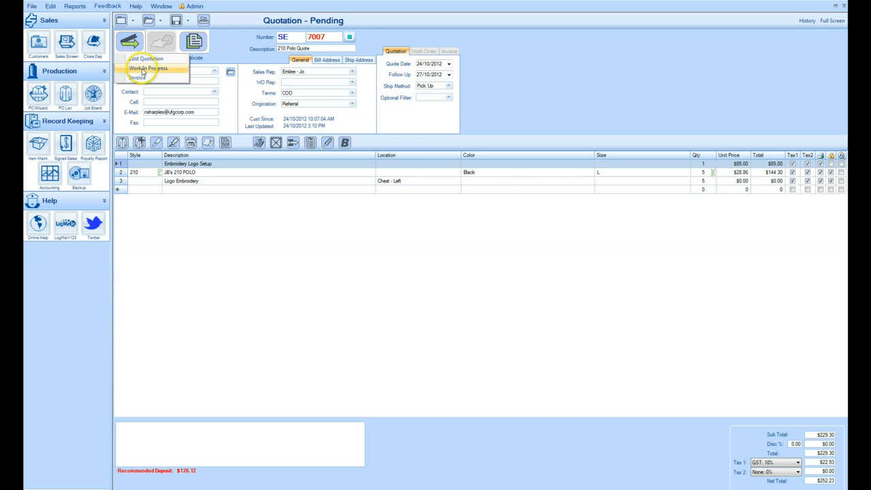
click(144, 69)
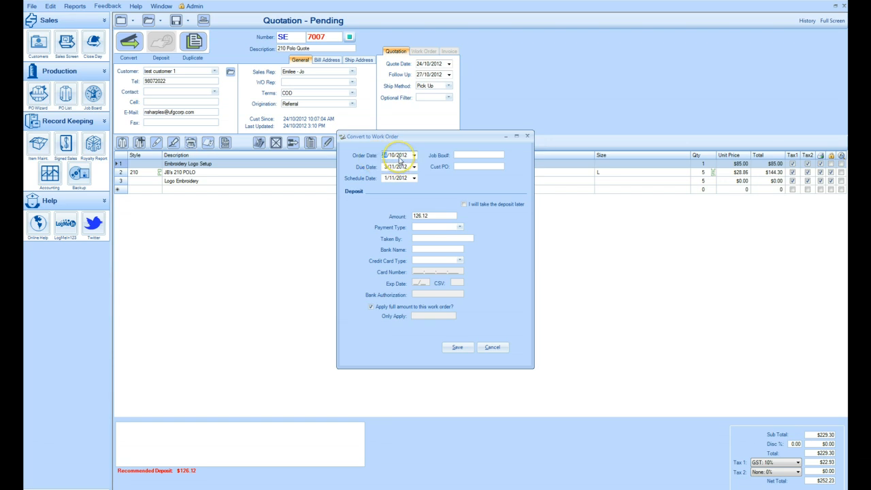
click(399, 159)
click(414, 167)
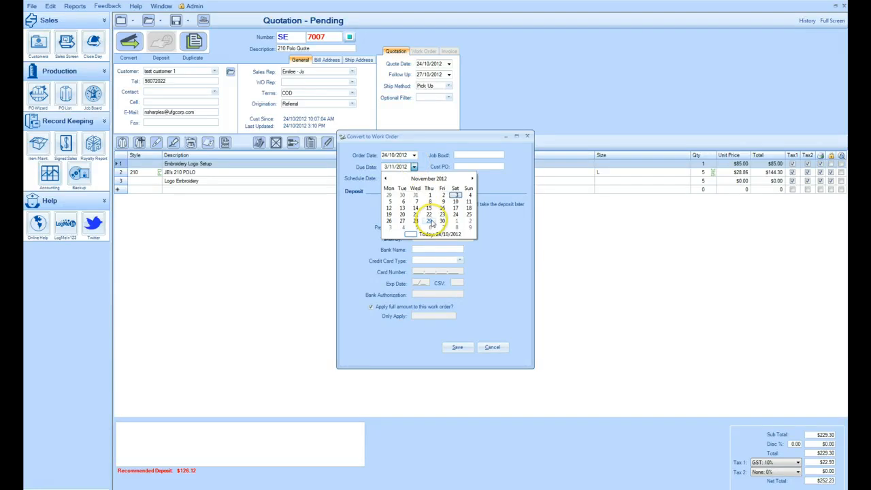
click(412, 234)
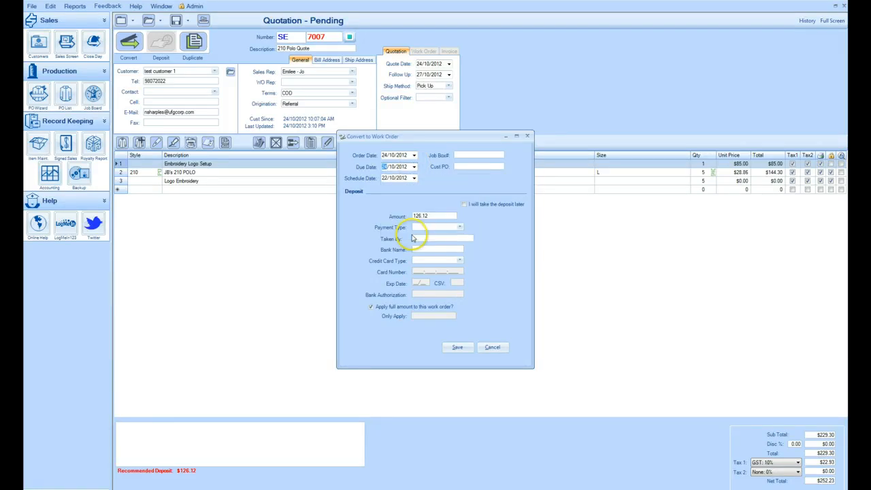
Set the work order's due date to 5/11/2012
click(414, 167)
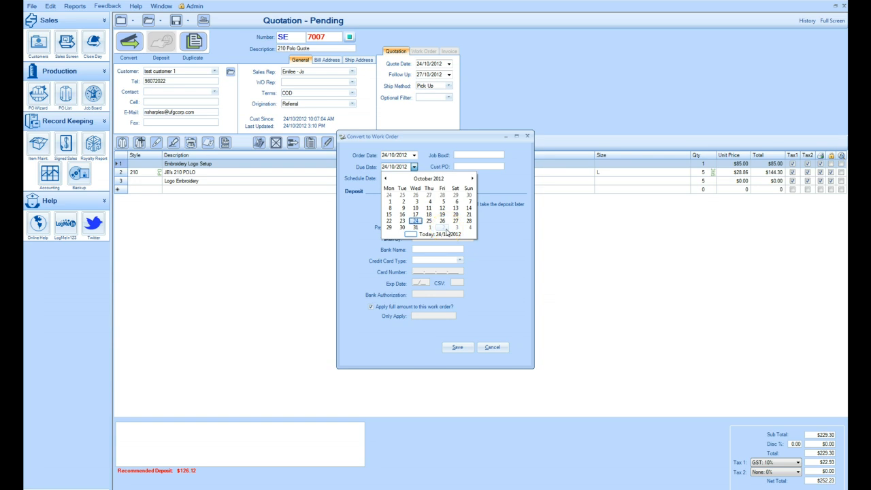
click(471, 178)
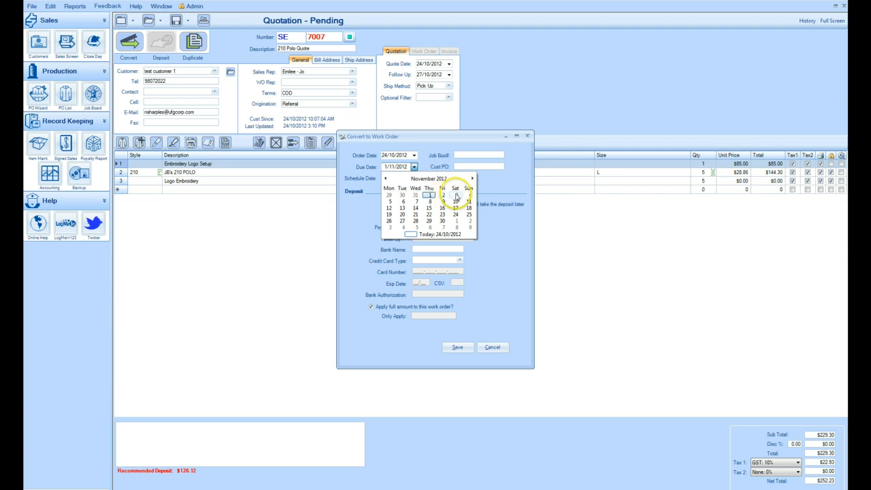
click(390, 203)
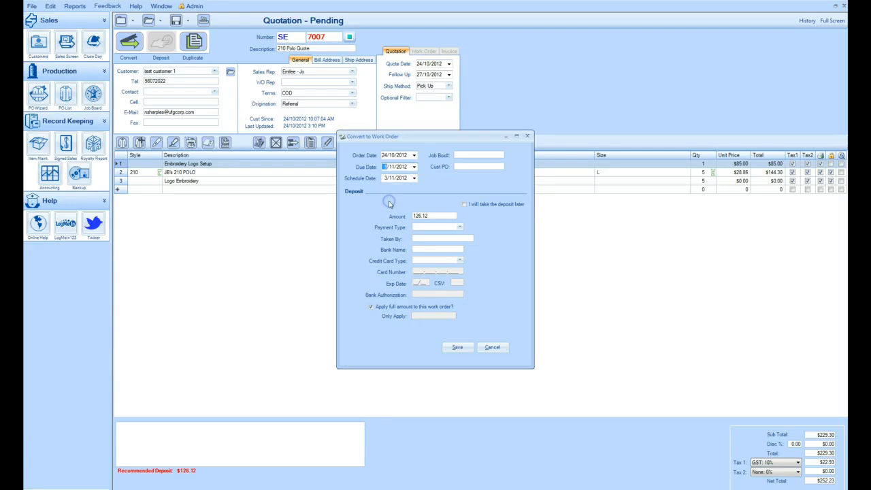
Set the schedule date to 2/11/2012 and the job box number to 1
click(413, 177)
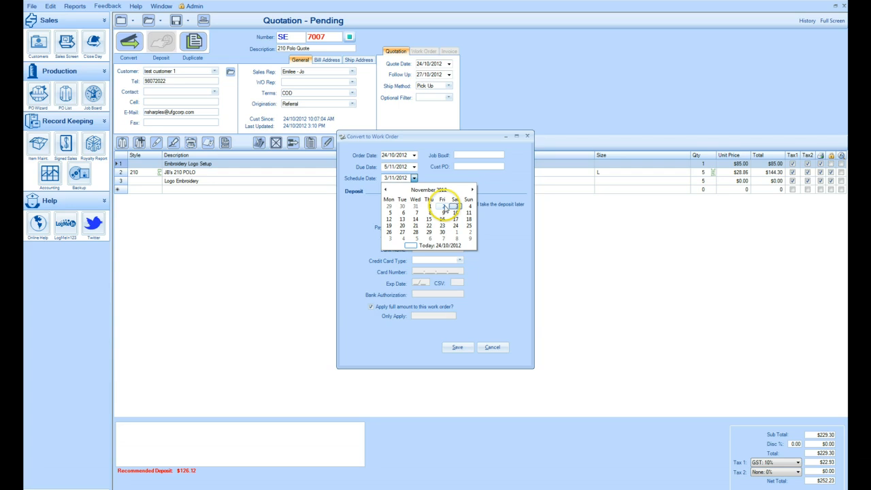
click(443, 206)
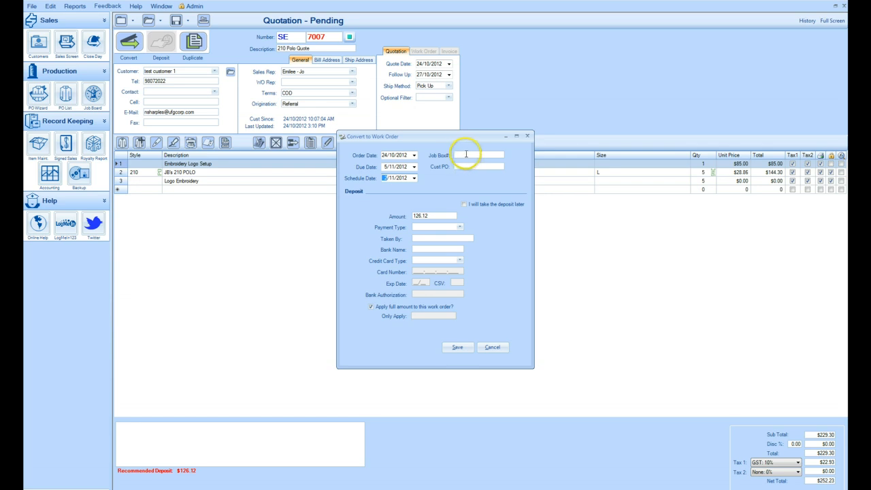
click(462, 155)
text(1)
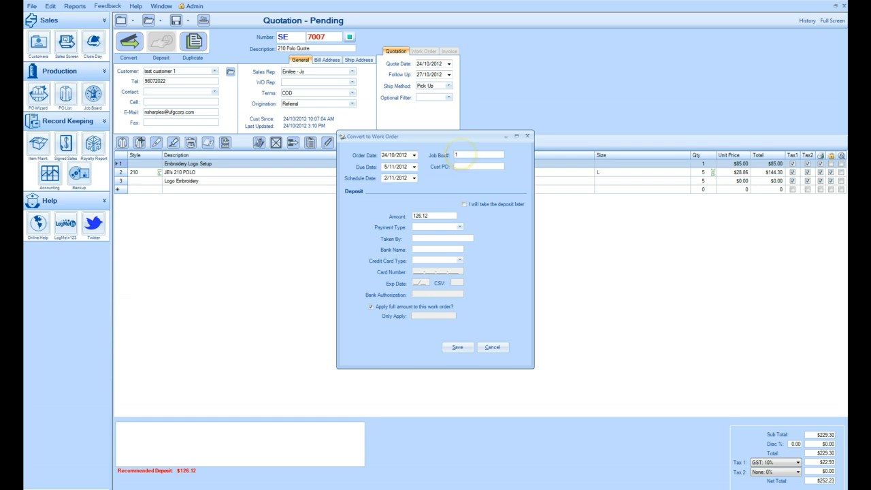
Enter test as the customer PO, toggling the take-deposit-later option on and off
click(464, 166)
text(test)
click(464, 205)
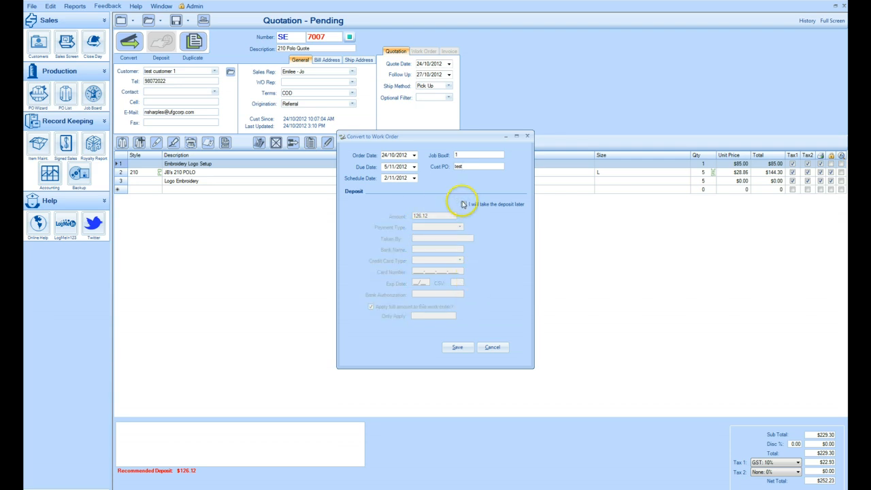
click(463, 205)
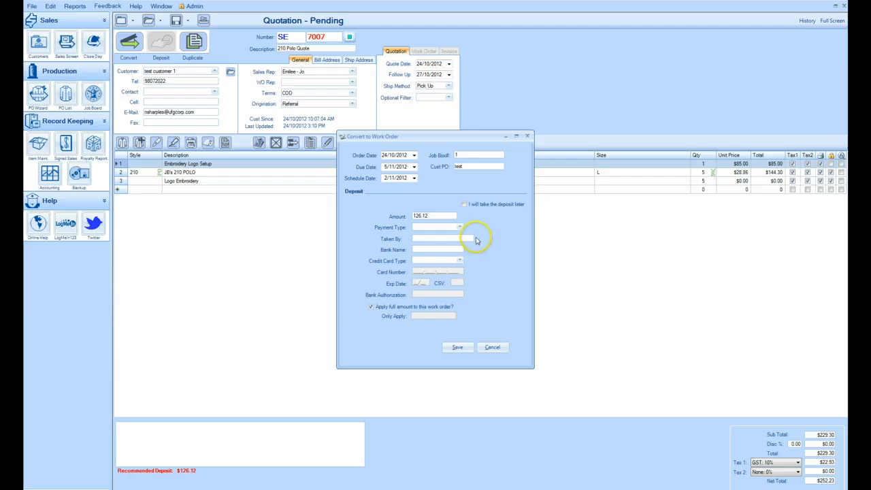
Set the deposit payment type to Cash
click(429, 215)
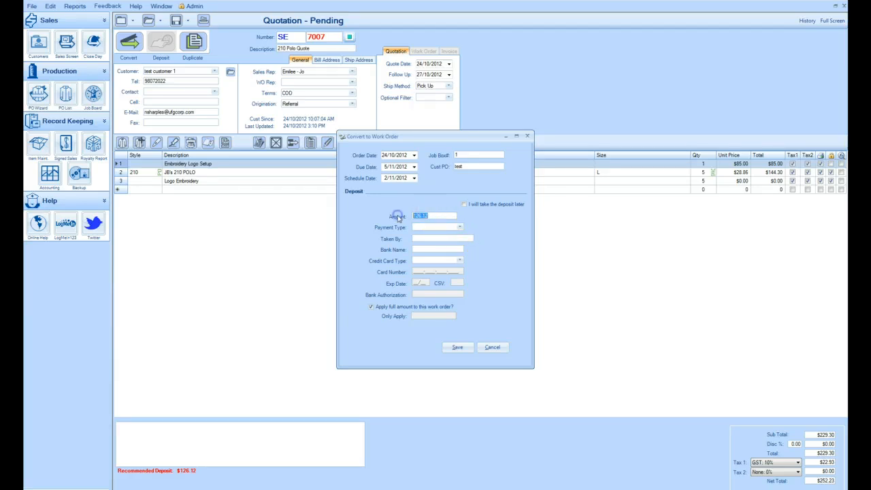
double_click(427, 215)
click(460, 229)
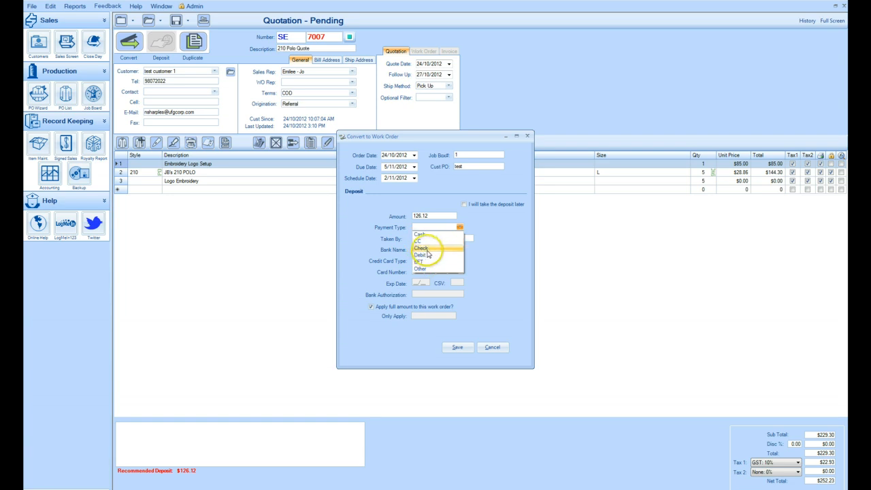
click(430, 235)
click(430, 235)
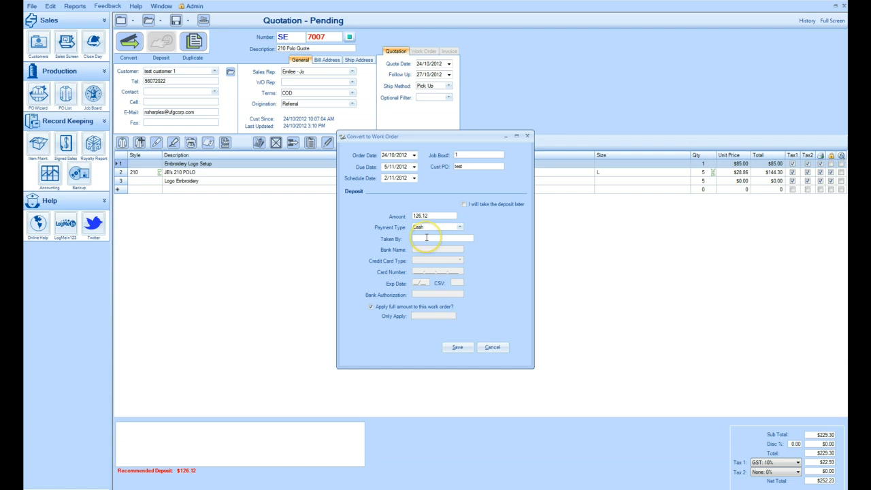
Enter the staff member's name in Taken By and save the conversion to a work order
click(427, 237)
text(Nick)
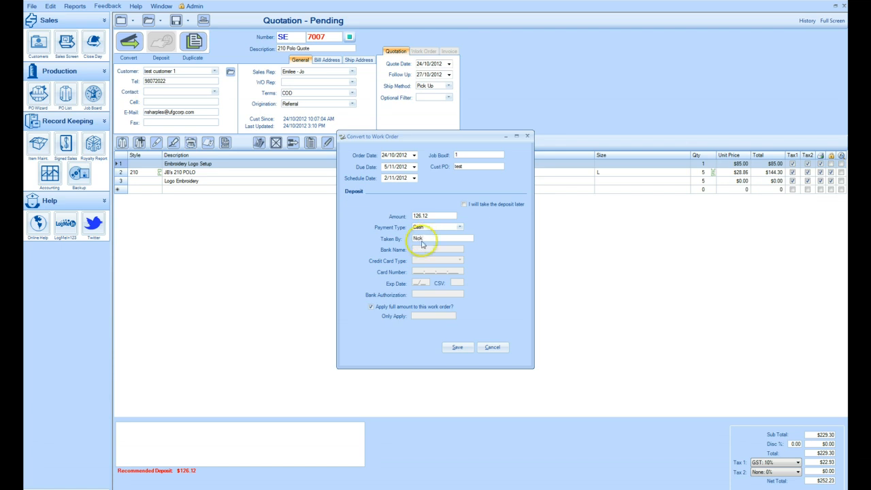
click(458, 348)
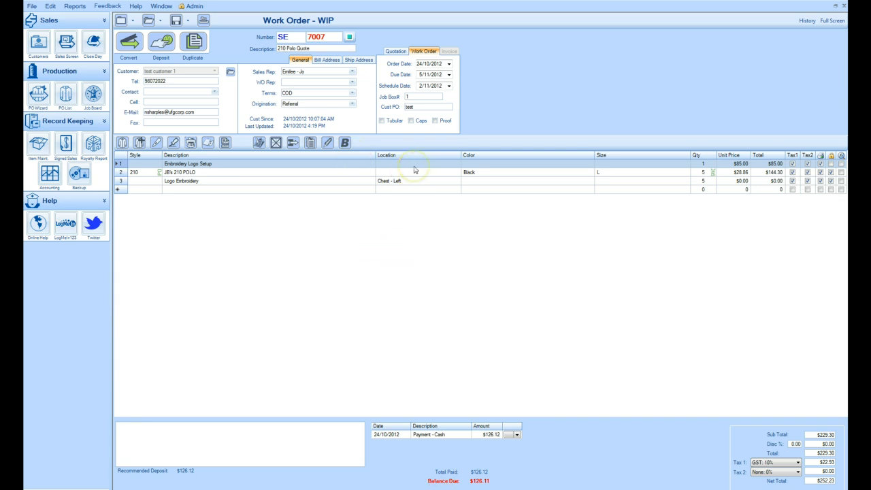
Tick the Tubular and Proof options on the work order and save the document
click(381, 121)
click(435, 121)
click(177, 21)
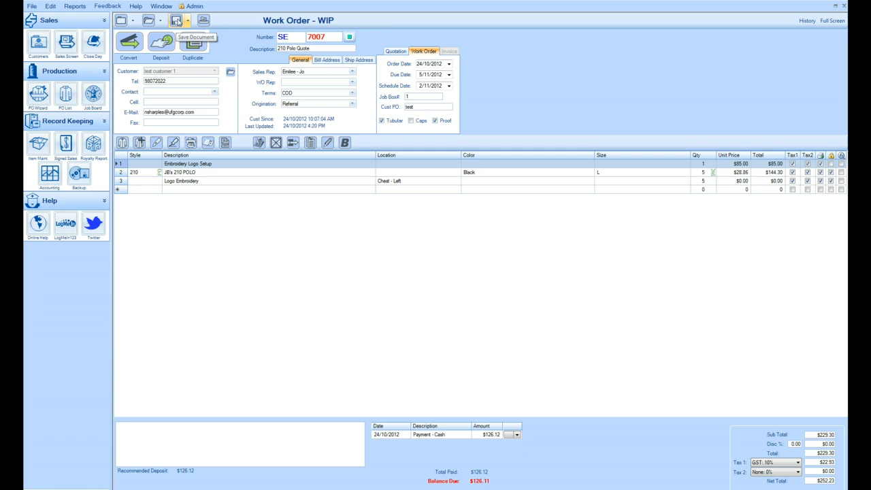
Preview the work order customer copy print, review the whole page, and close the preview
click(202, 21)
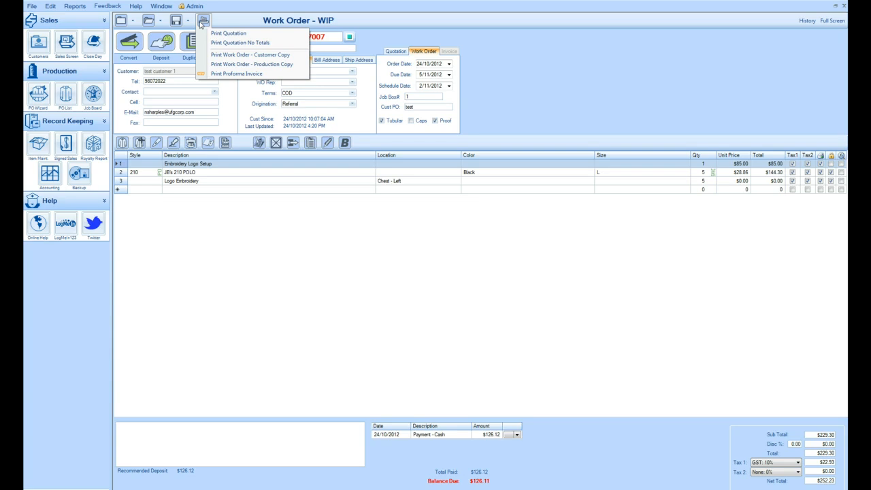
click(231, 43)
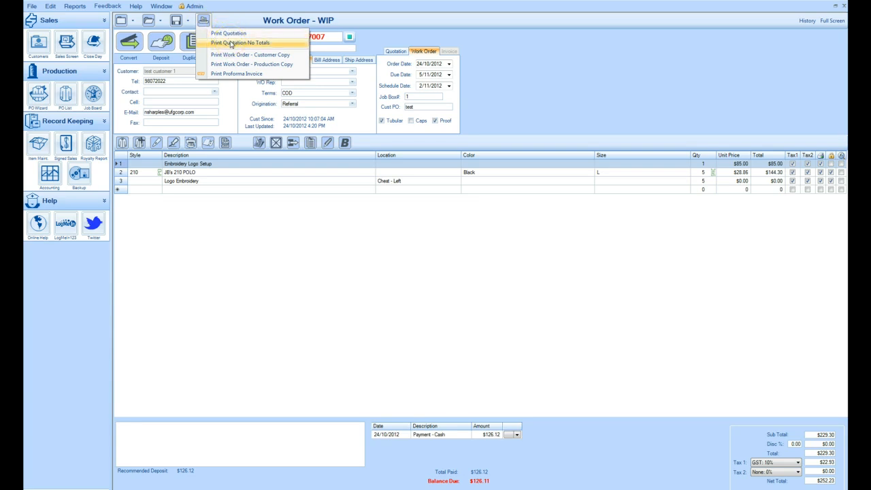
click(231, 44)
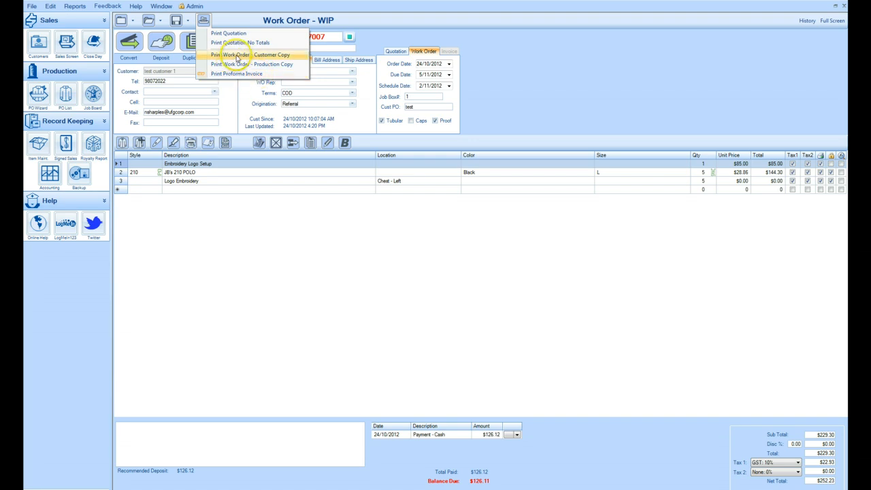
click(237, 55)
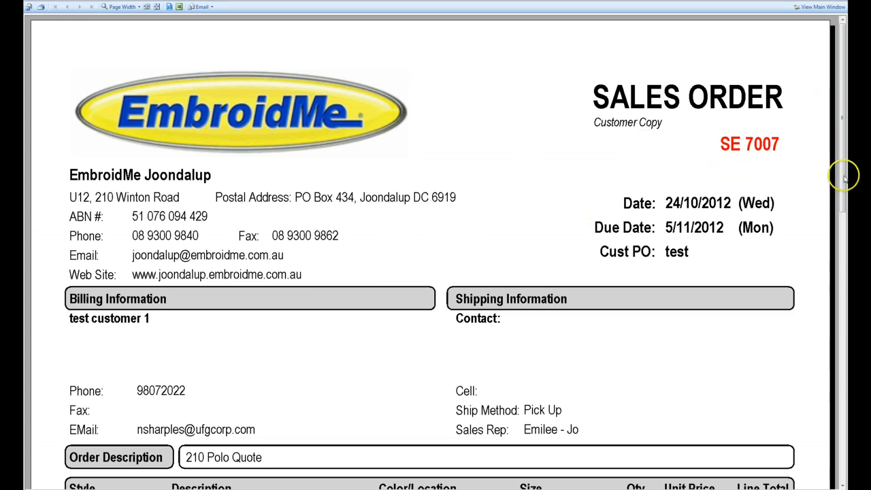
scroll(844, 177, down, 3)
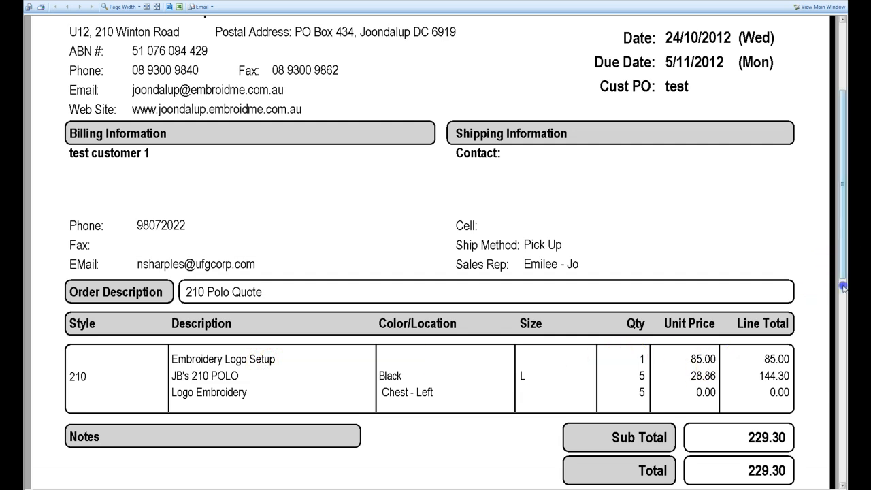
drag(842, 261, 843, 344)
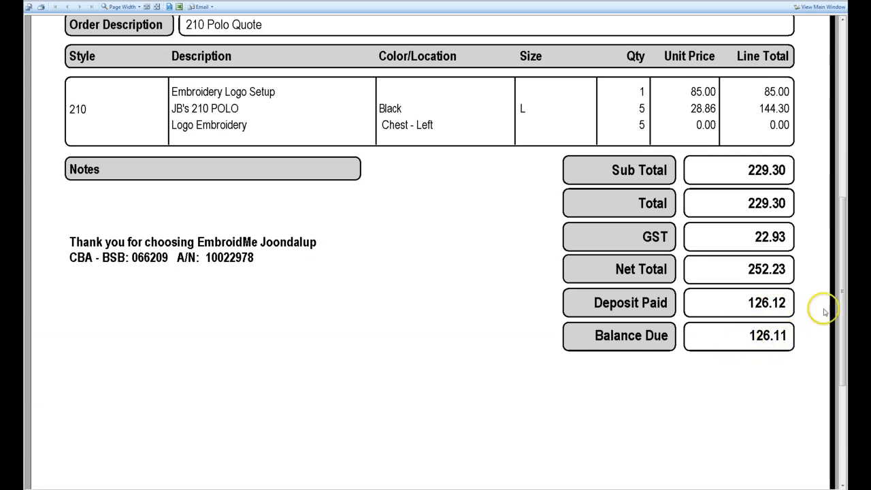
drag(841, 297, 842, 100)
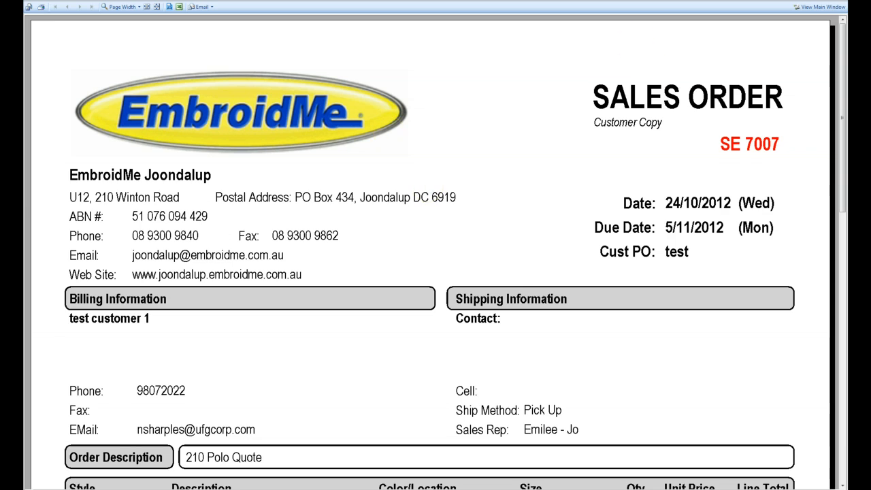
click(819, 7)
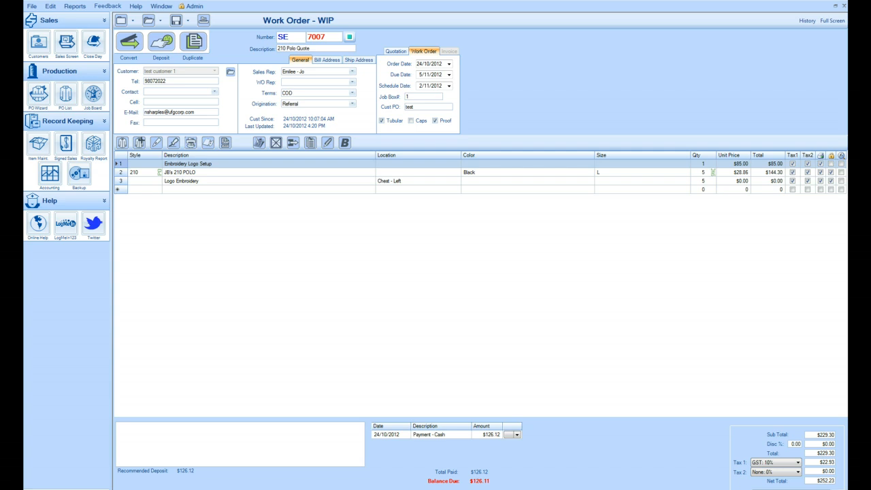
Preview the work order production copy print, review the whole page, and close the preview
click(205, 24)
click(223, 66)
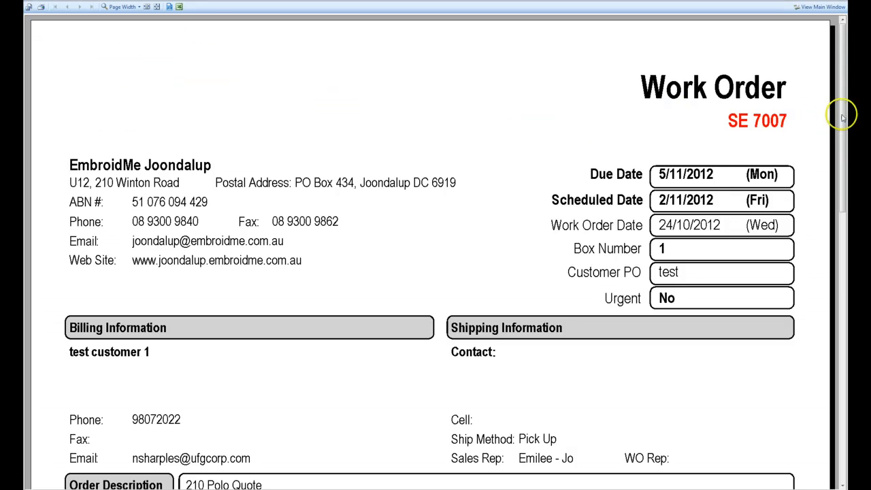
scroll(841, 122, down, 1)
scroll(844, 149, down, 1)
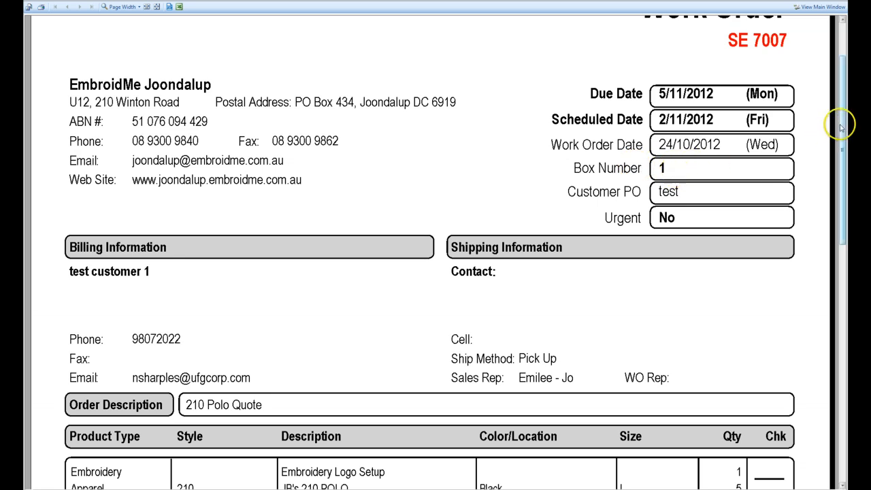
drag(844, 129, 842, 200)
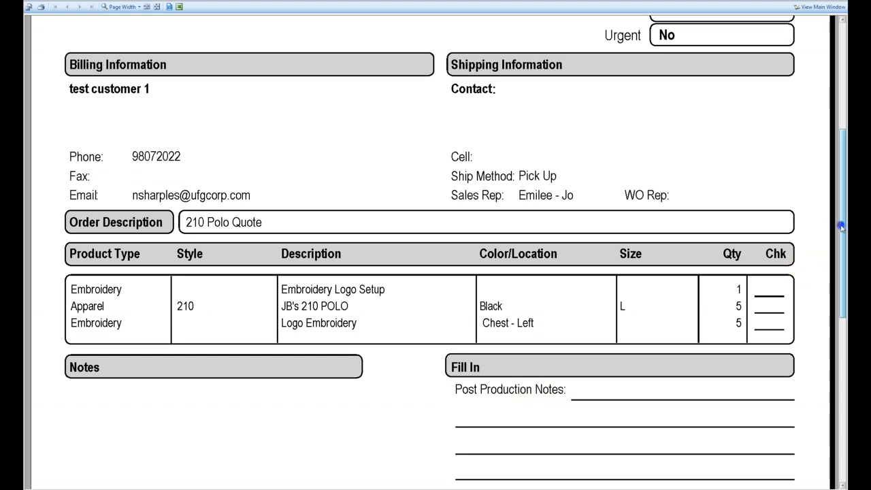
drag(842, 226, 846, 276)
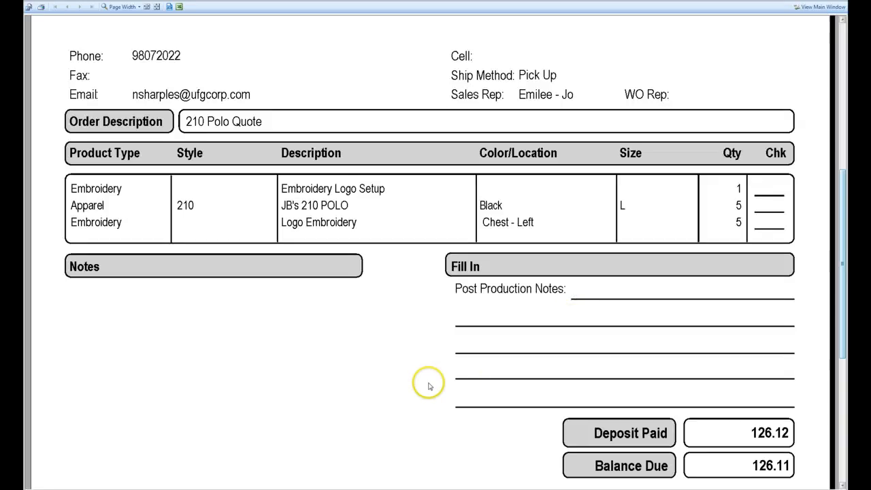
drag(843, 216, 844, 94)
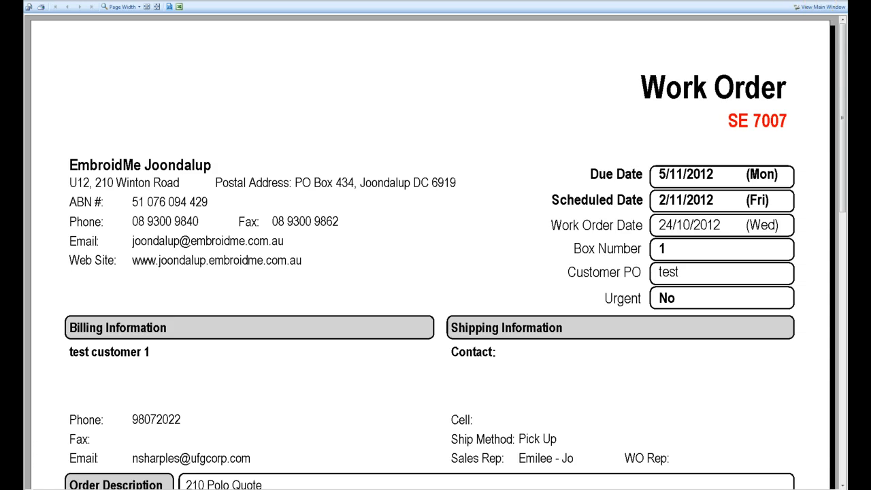
click(823, 6)
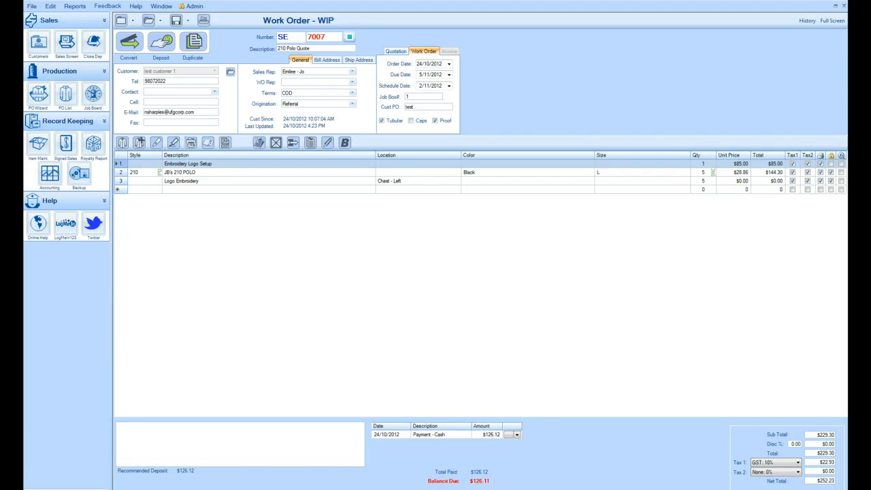
Void the entire existing cash deposit payment on the work order
click(384, 213)
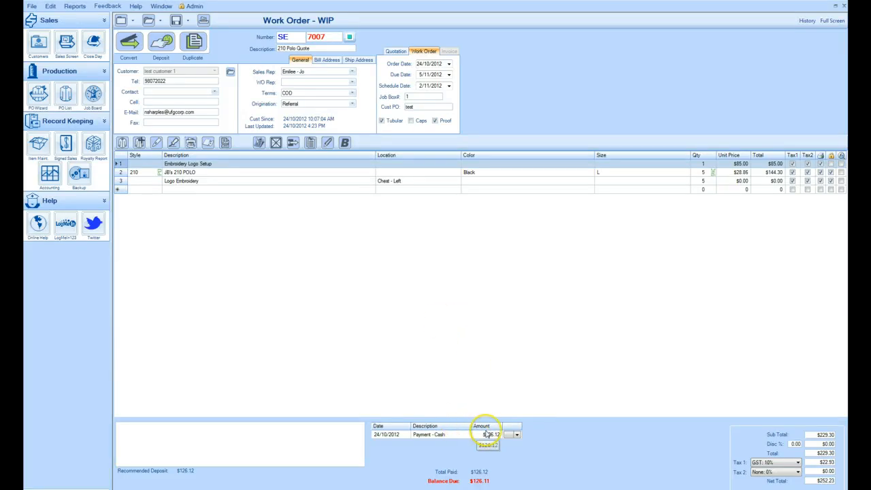
click(517, 435)
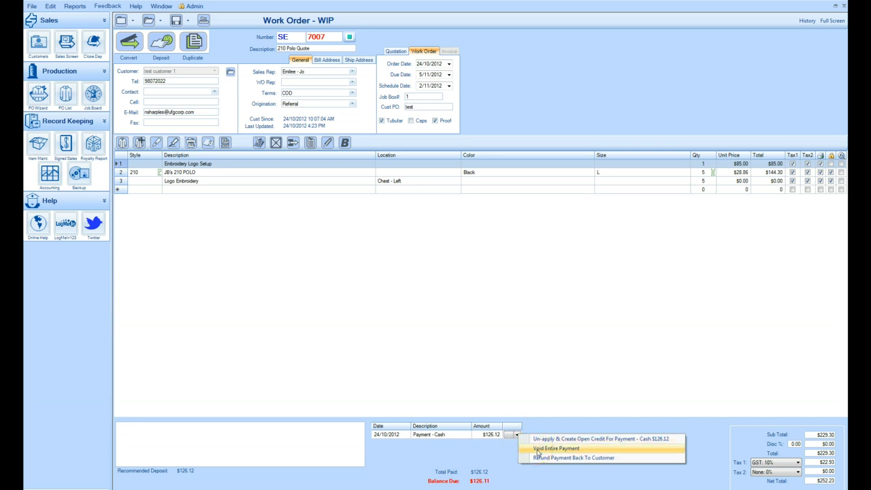
click(537, 449)
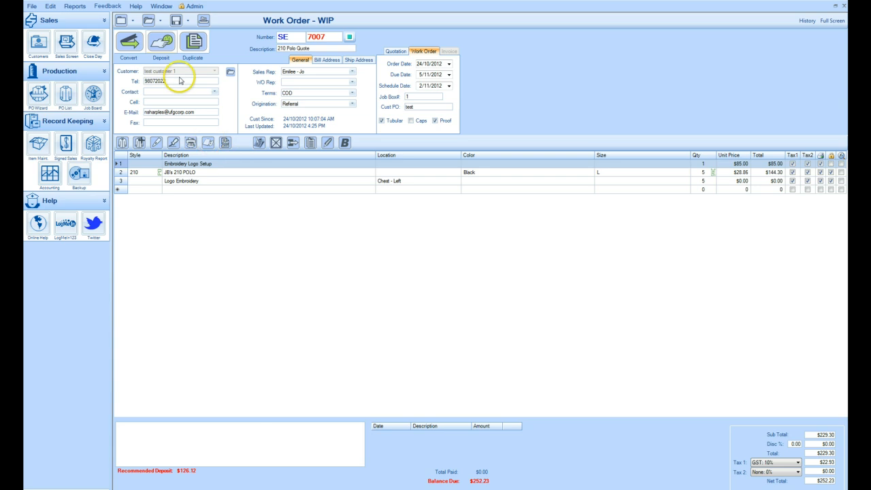
Take a new deposit of 252.25 paid by Cash, enter the staff member's name as Taken By, and save it, accepting the open-credit overpayment
click(162, 44)
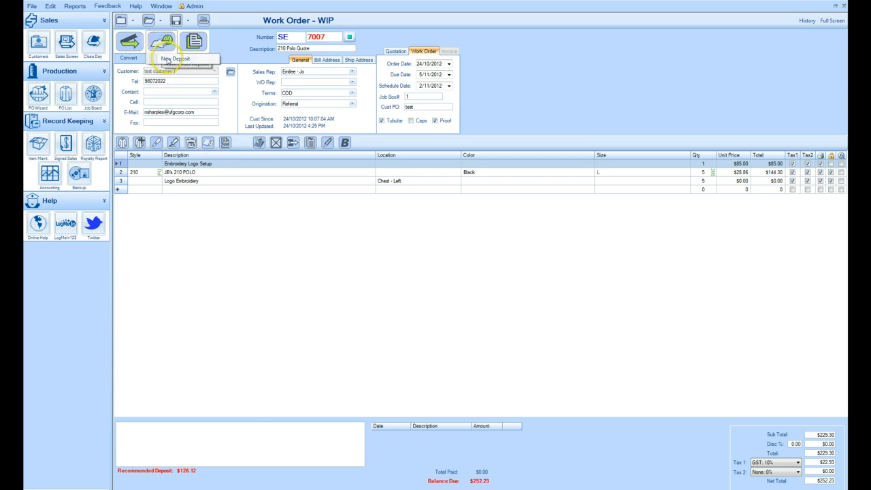
click(168, 60)
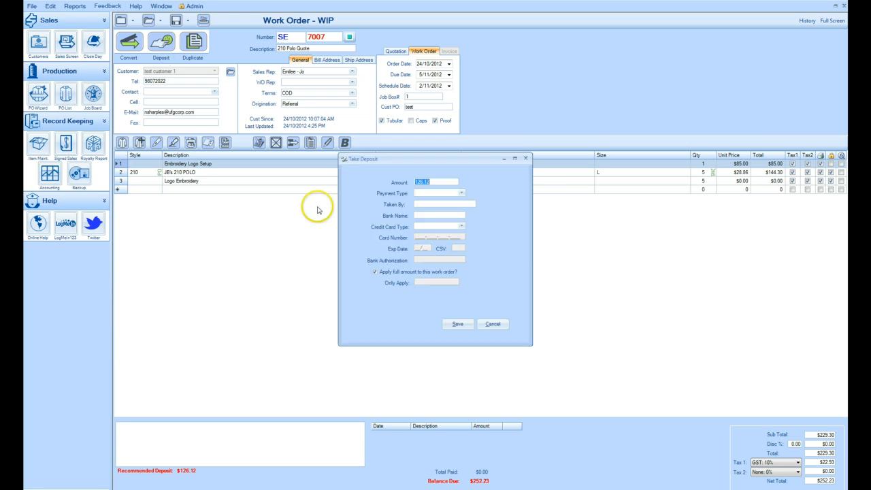
text(2)
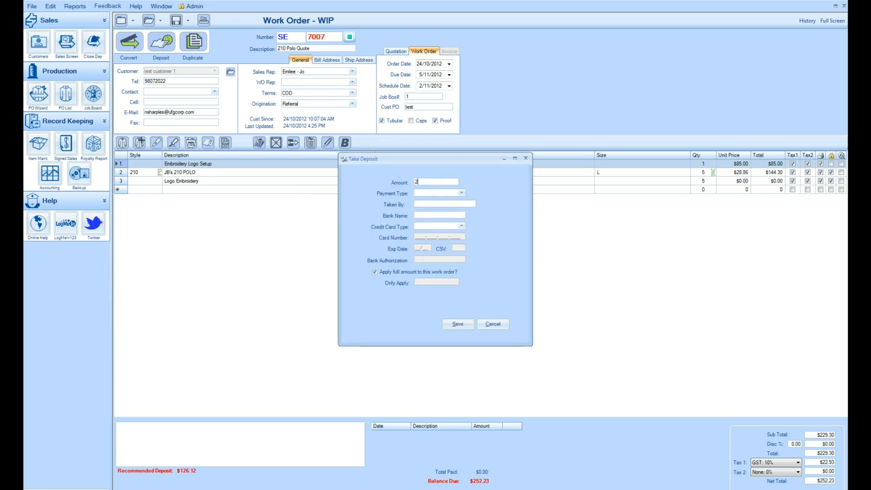
text(52.23)
click(461, 193)
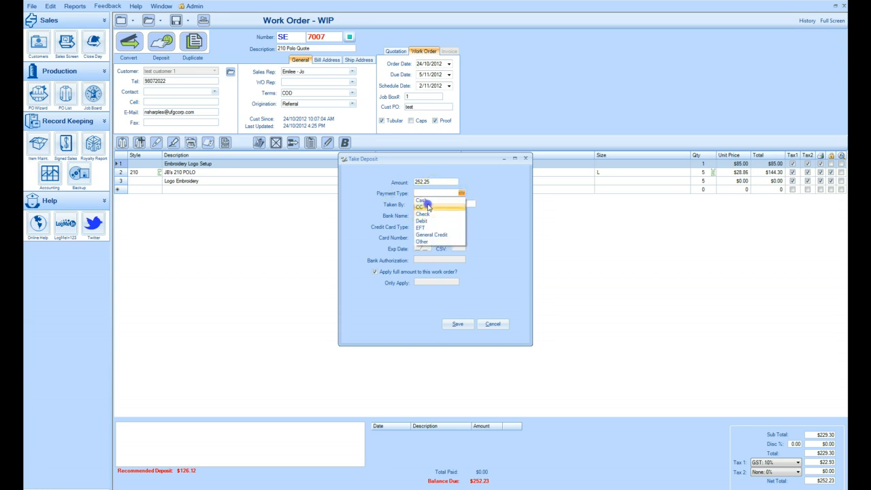
click(427, 207)
click(460, 194)
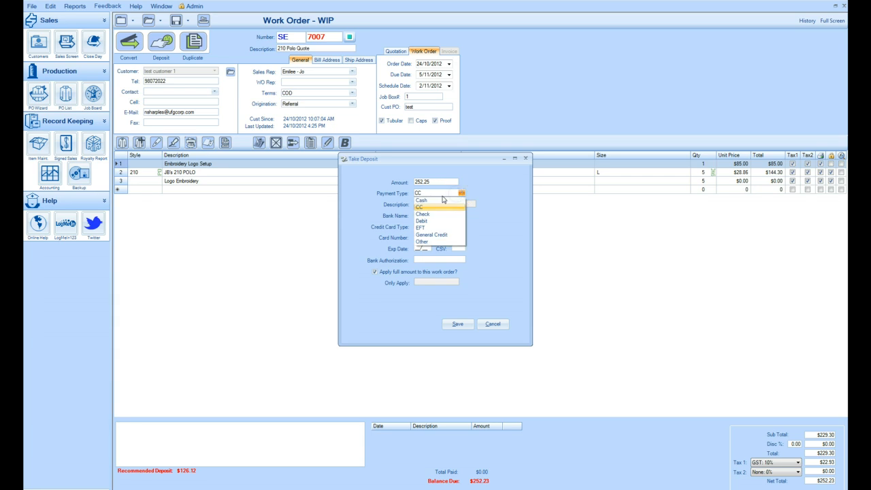
click(443, 200)
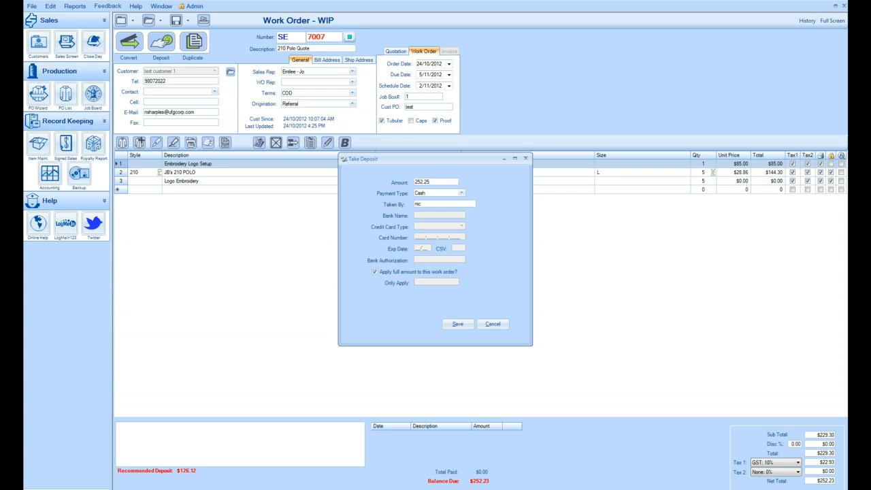
text(nick)
click(457, 324)
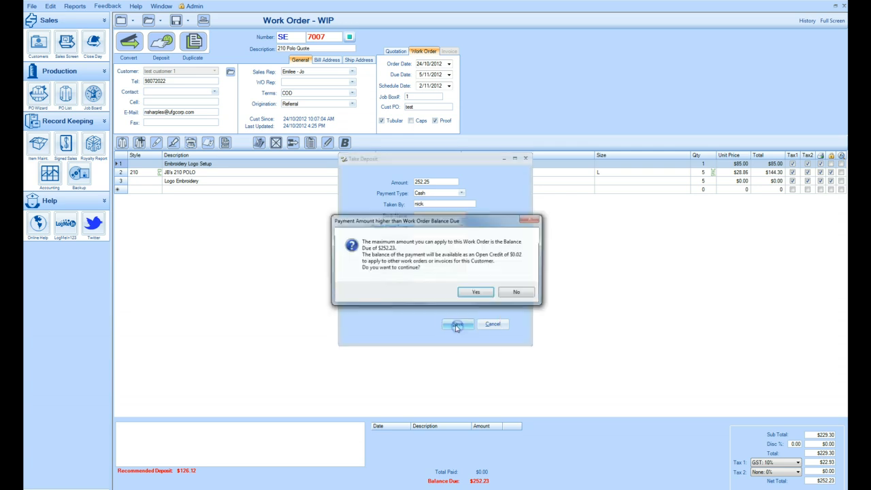
click(475, 293)
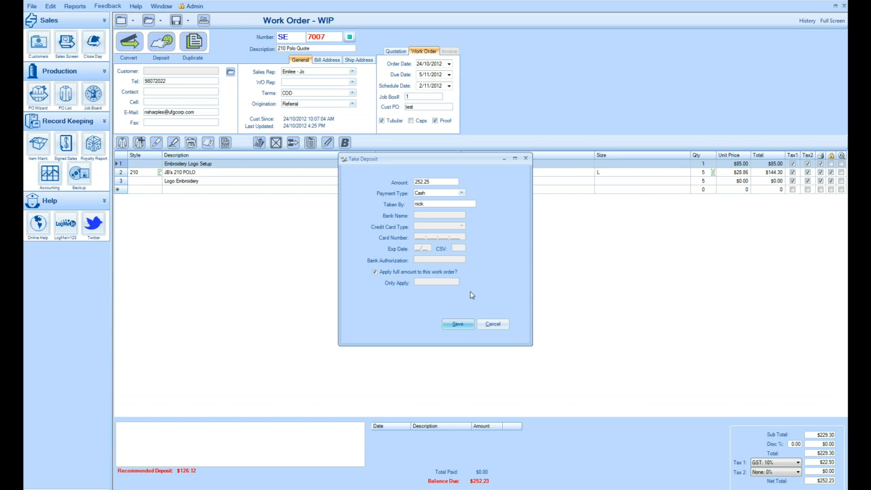
click(438, 184)
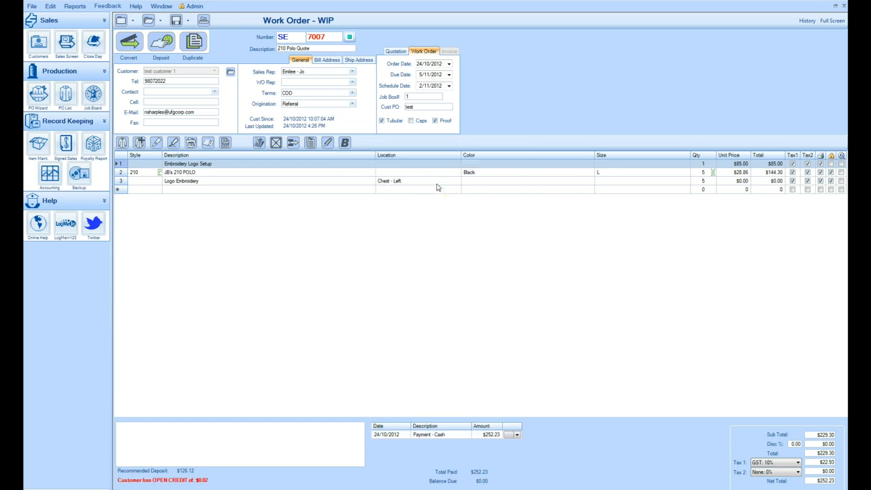
click(437, 185)
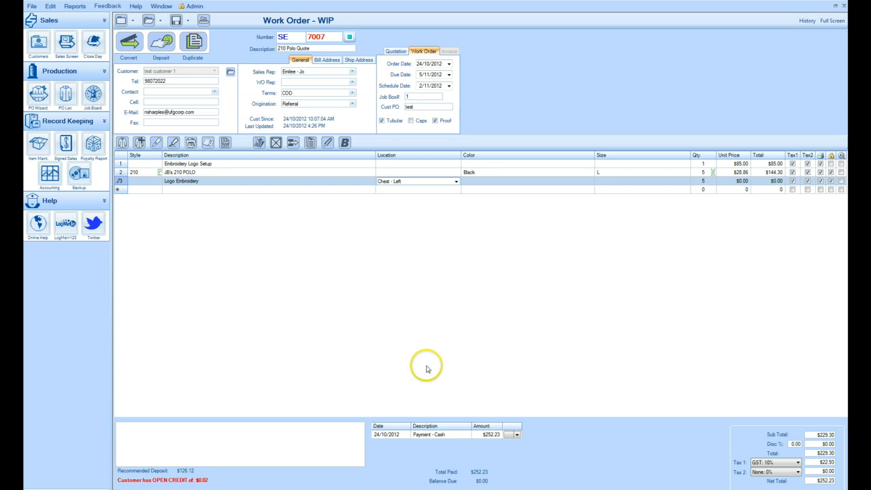
click(400, 269)
Open the Job Board and sort the jobs by Due Date, latest first
click(92, 99)
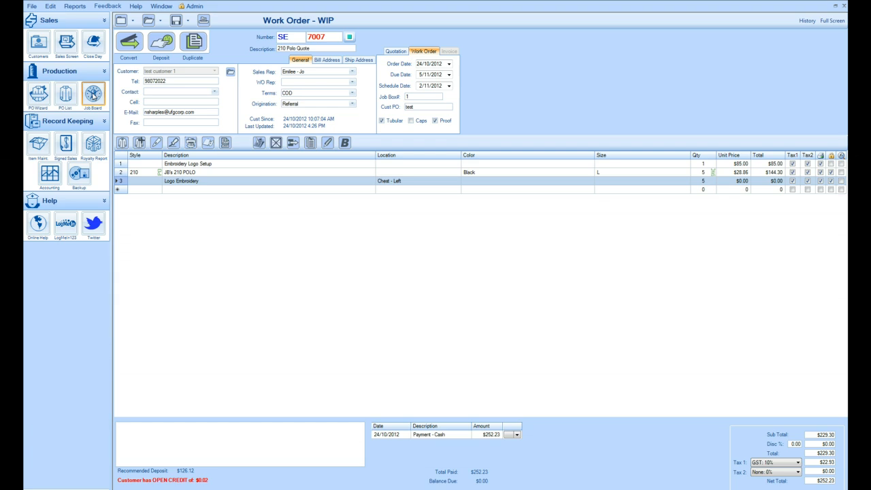
click(93, 95)
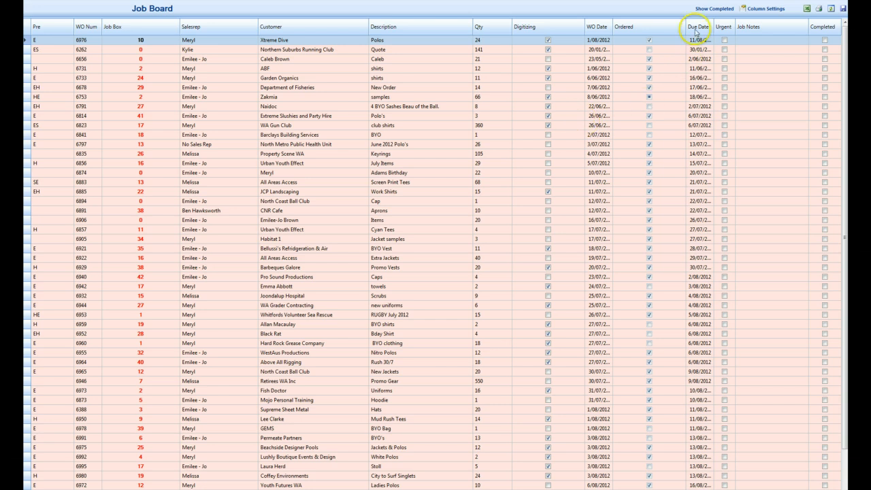
click(697, 30)
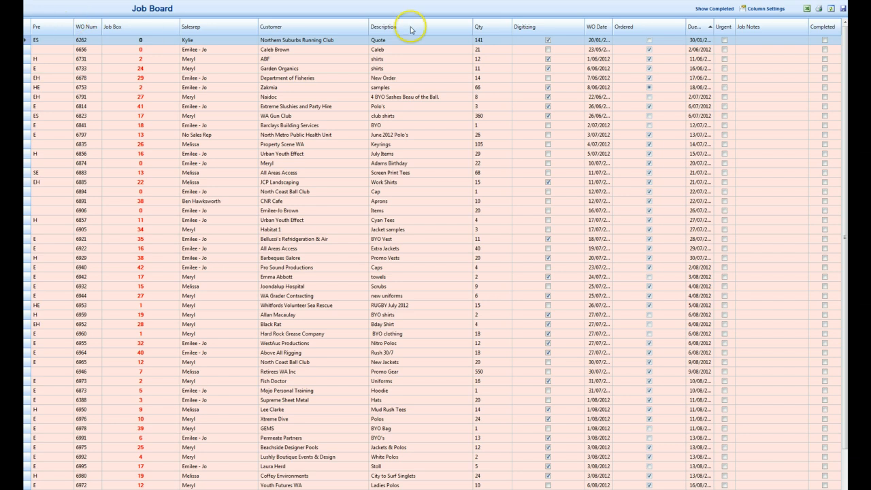
click(659, 27)
click(705, 27)
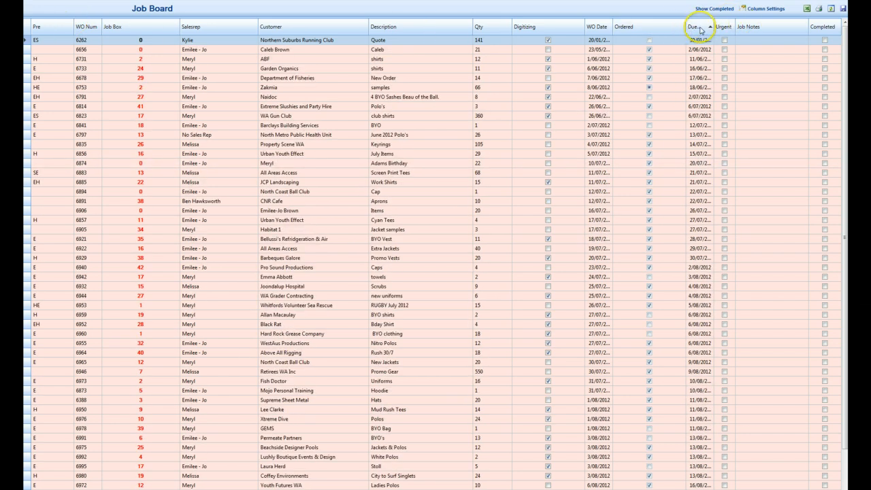
click(702, 27)
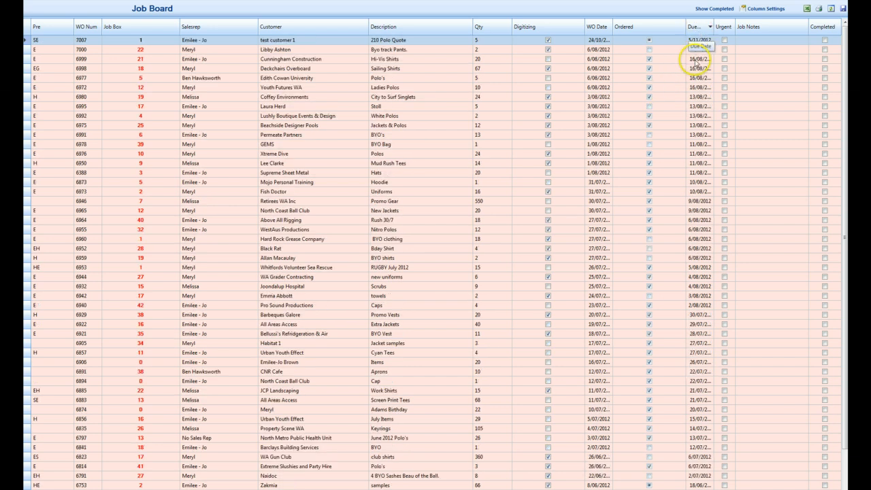
Scroll through the job list, re-sort it by Due Date, and close the Job Board
scroll(696, 87, down, 2)
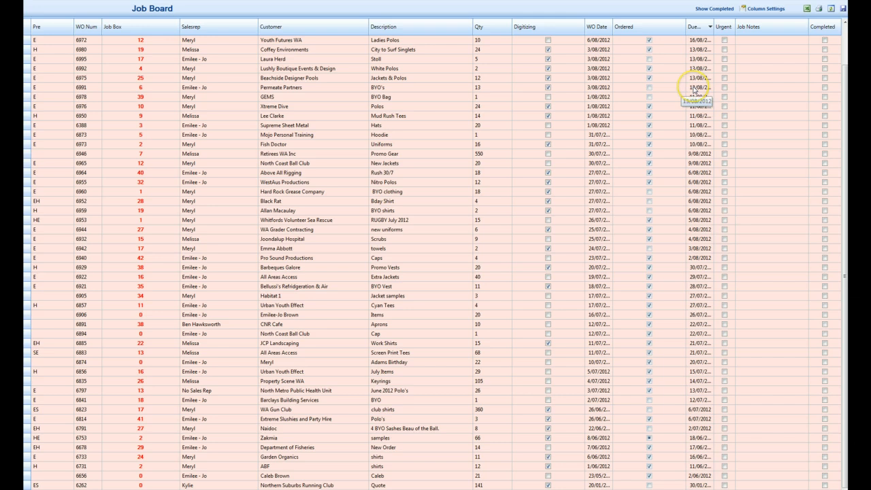
scroll(685, 90, up, 2)
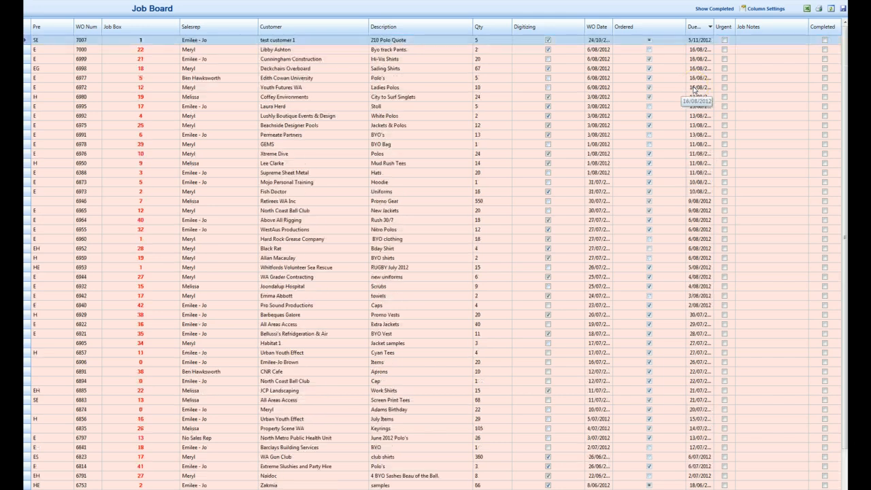
scroll(686, 147, down, 2)
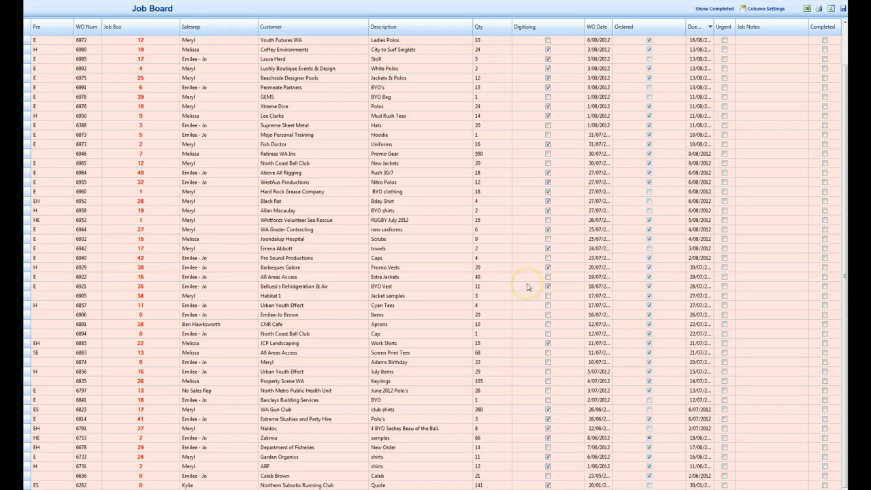
scroll(528, 287, up, 2)
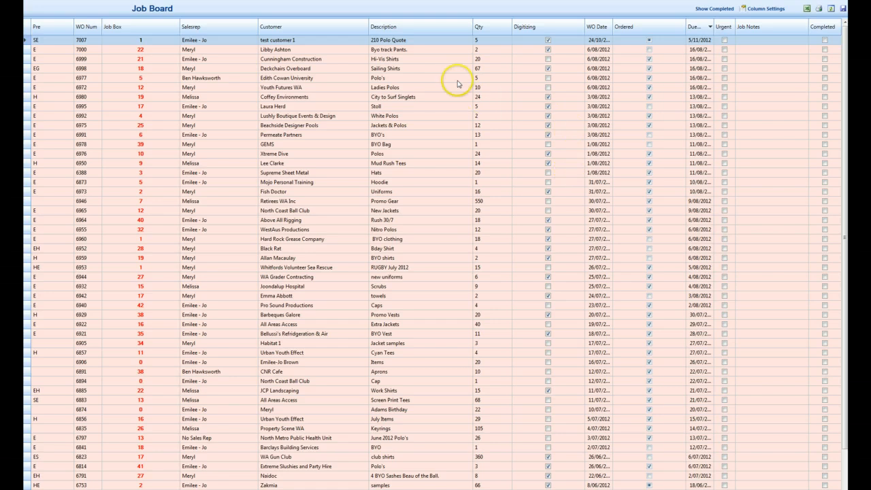
click(699, 29)
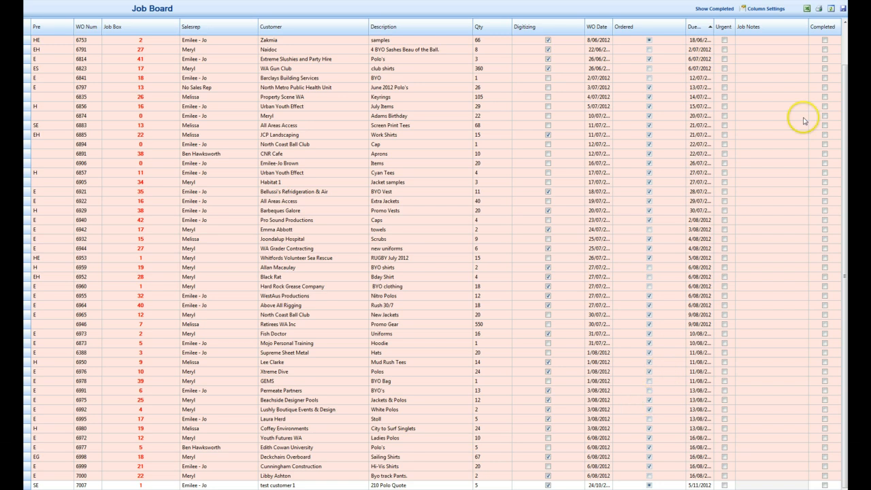
click(842, 1)
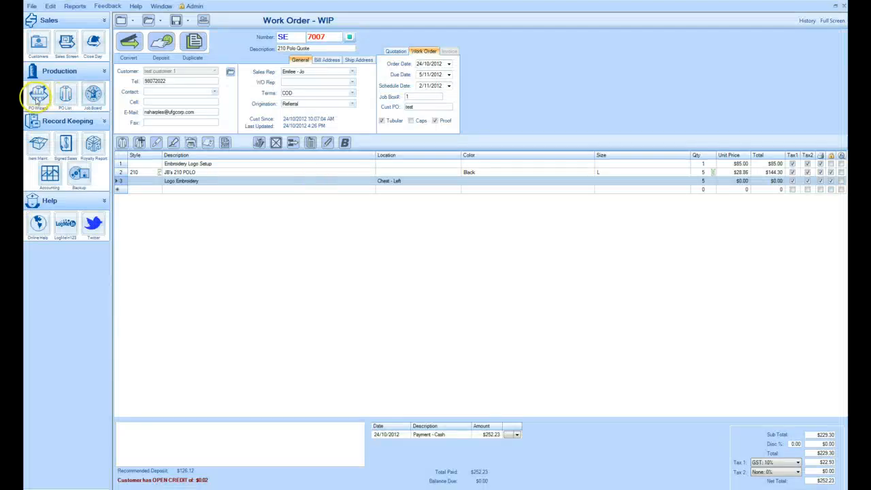
Open the Purchase Order Wizard to view the item to order for this work order, then close it
click(37, 97)
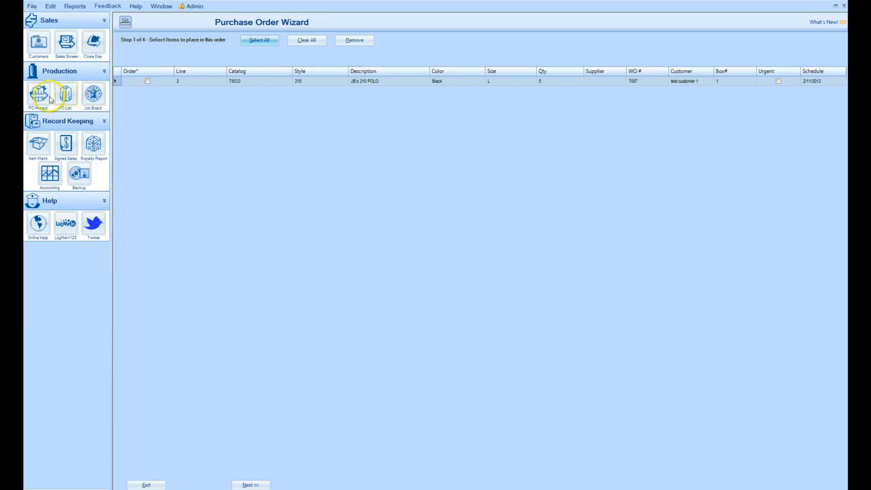
click(845, 7)
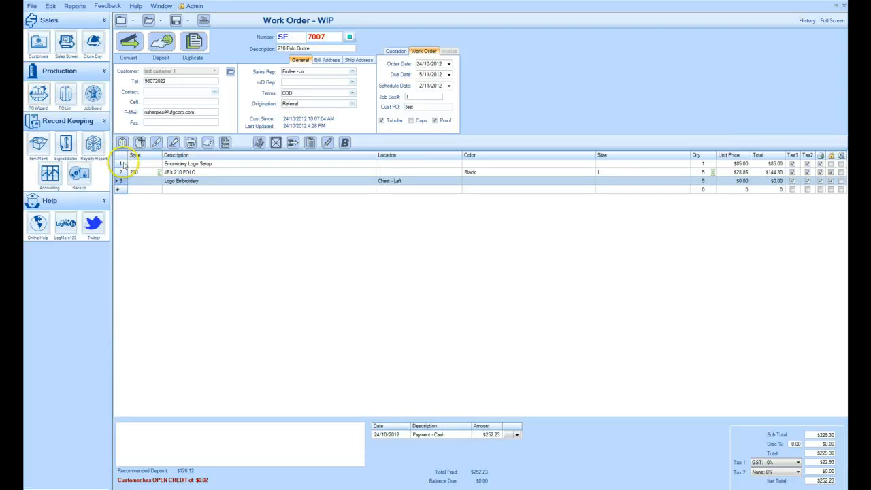
Set the colour of the JB's 210 POLO line to Black/red
click(205, 173)
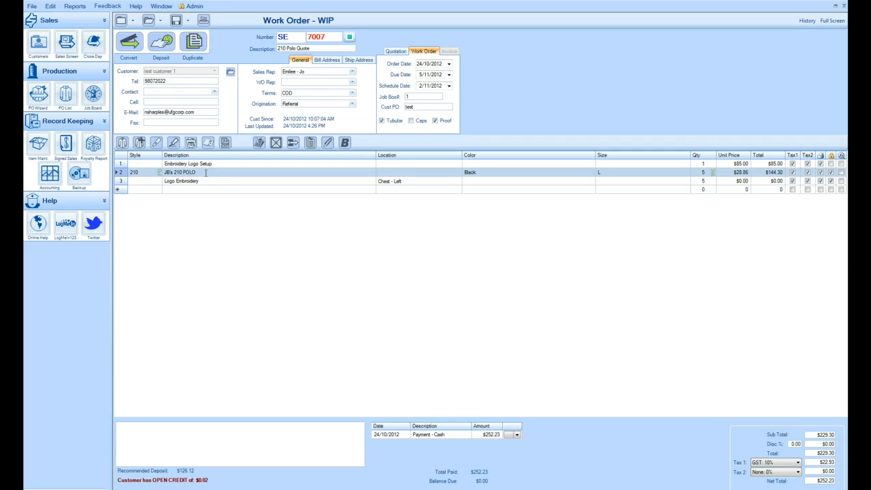
click(484, 172)
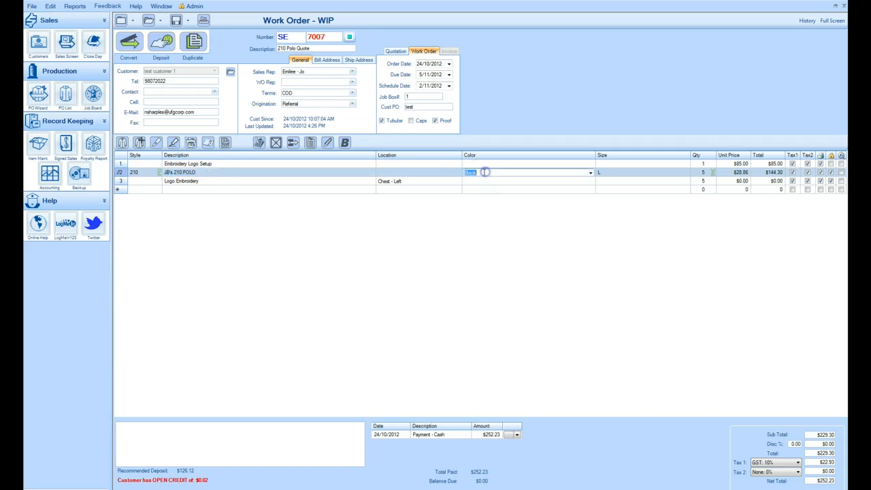
click(483, 172)
key(Return)
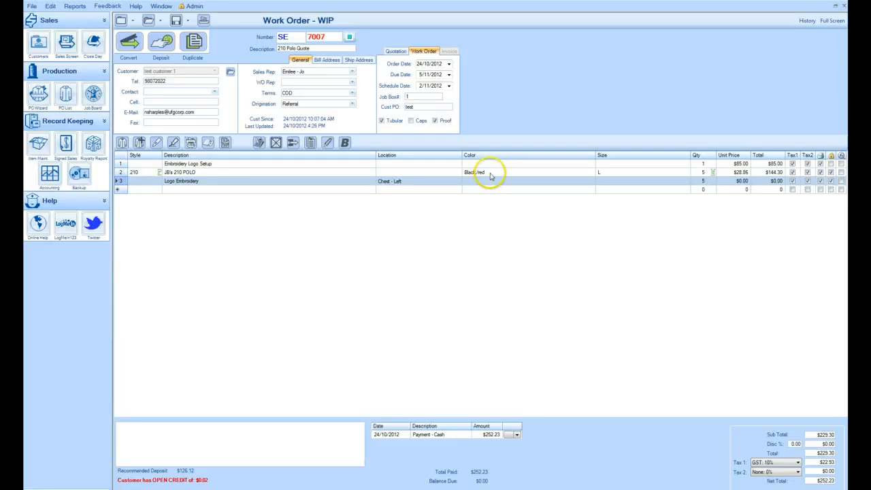
Change the JB's 210 POLO line's colour back to Black
click(490, 173)
click(488, 173)
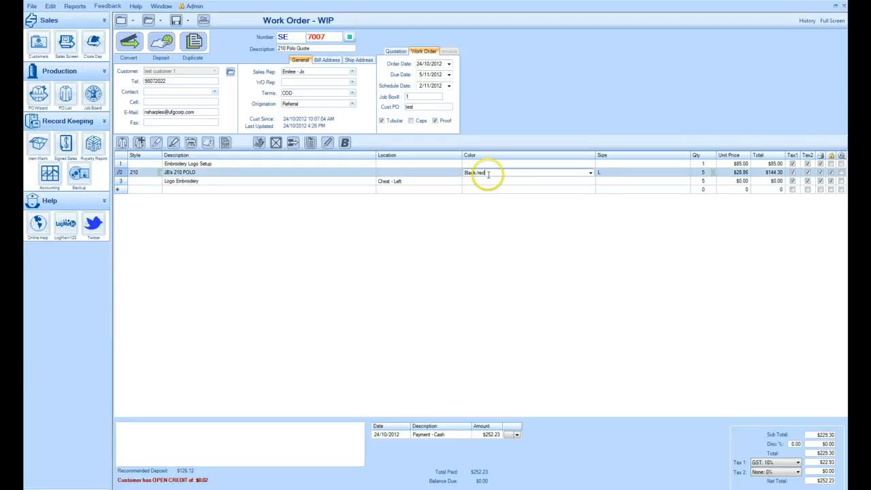
key(BackSpace)
key(BackSpace)
key(BackSpace)
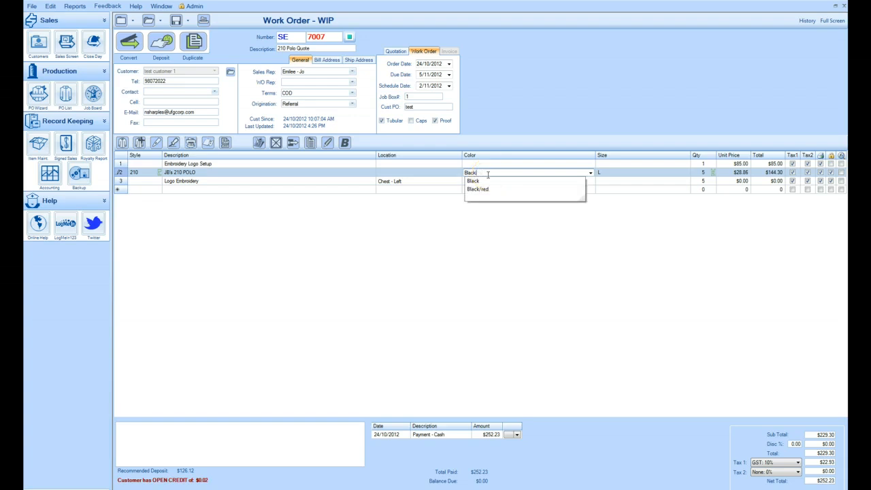
key(Return)
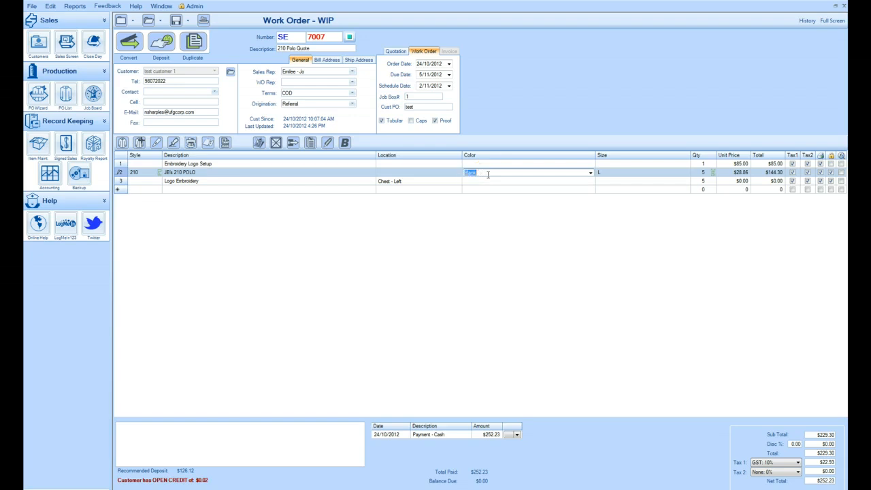
click(281, 180)
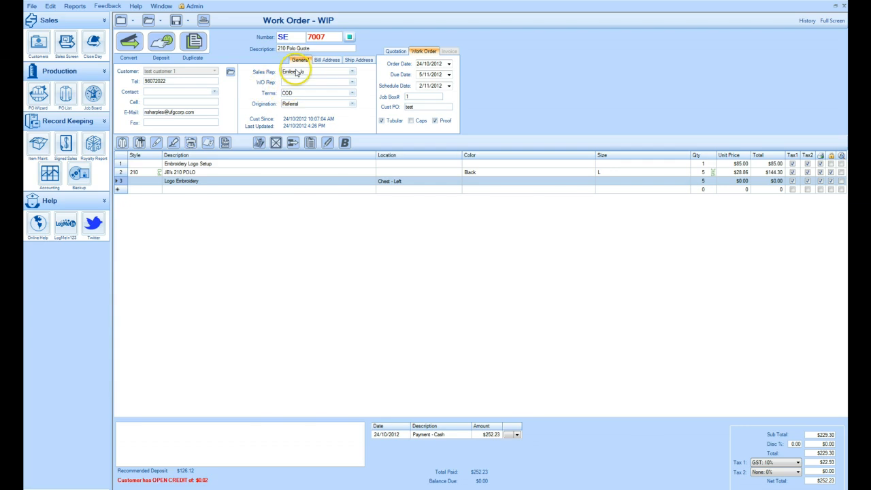